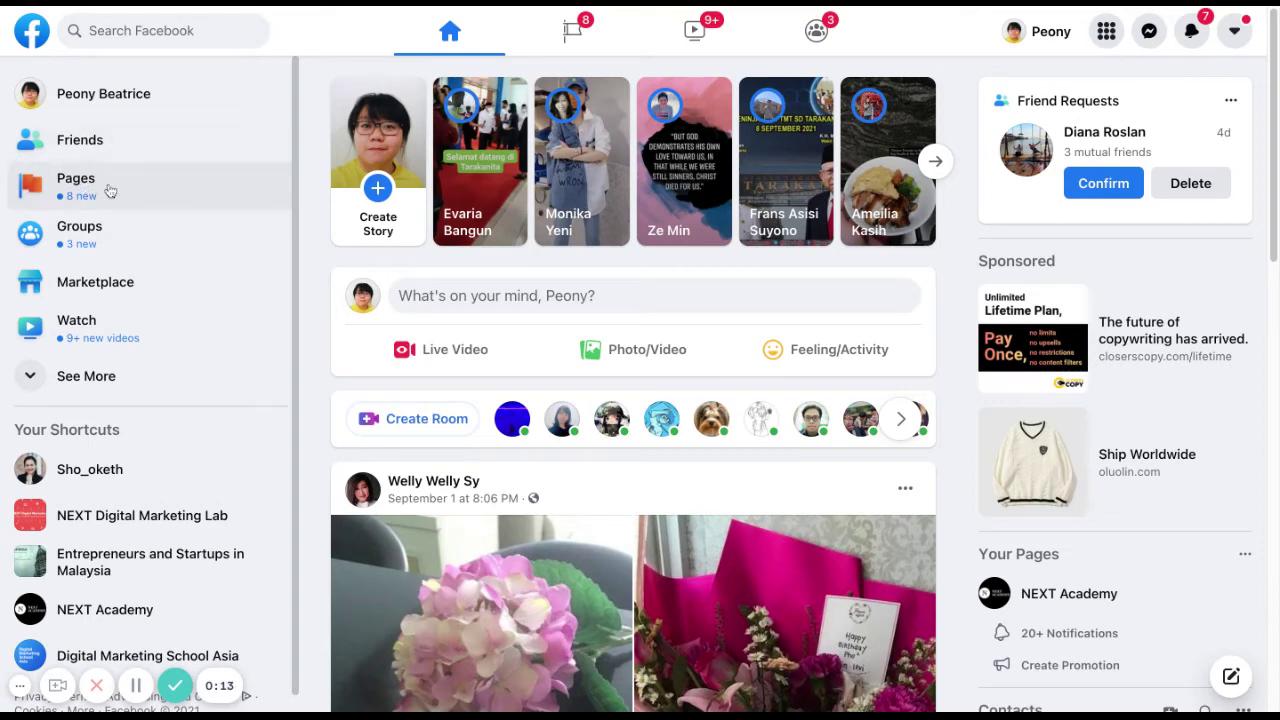
- Expand See More in the sidebar and go to the Pages section listing managed pages
click(89, 384)
scroll(105, 420, down, 3)
scroll(103, 330, down, 7)
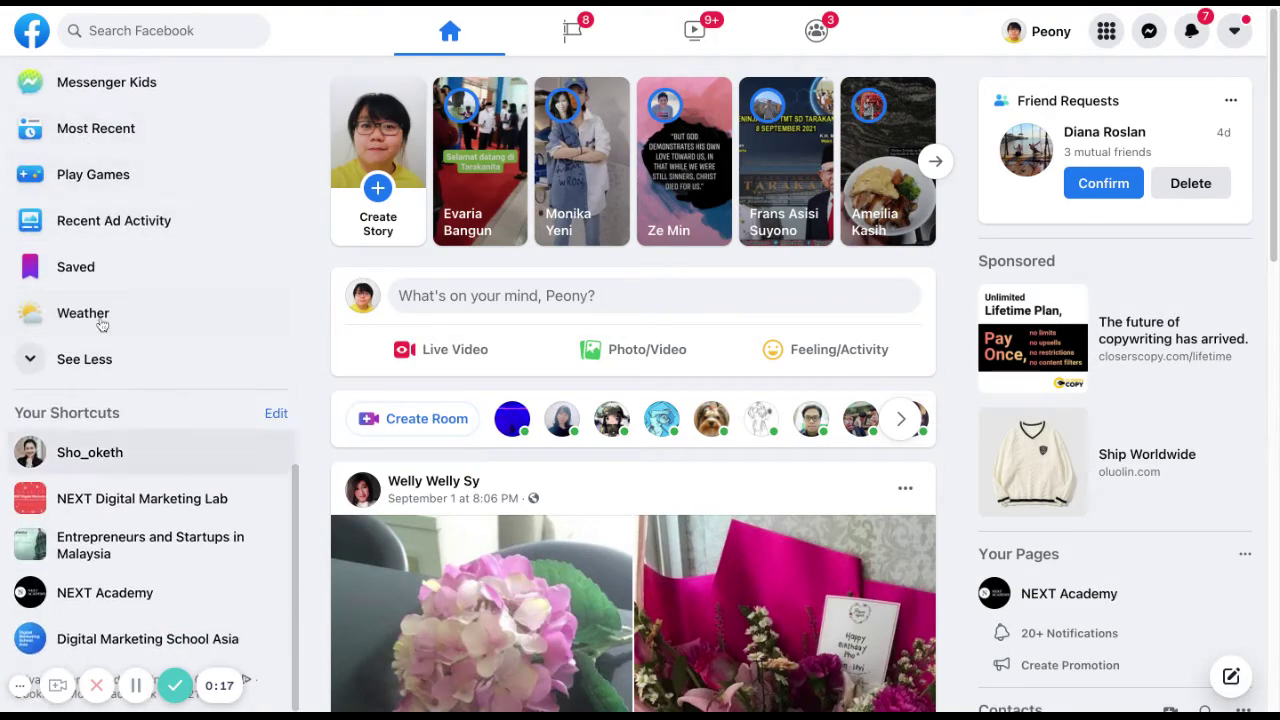
scroll(102, 323, up, 6)
scroll(101, 325, up, 5)
click(72, 190)
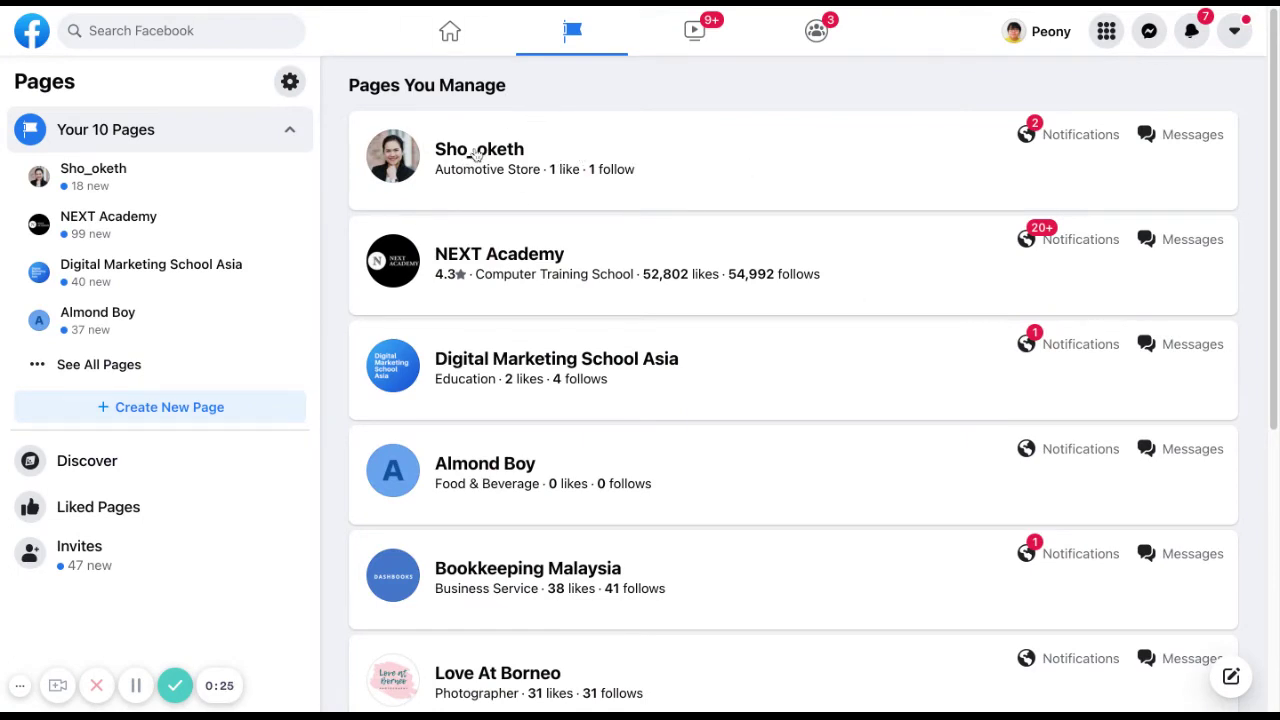
- Open the Sho_oketh Page from Pages You Manage
click(838, 162)
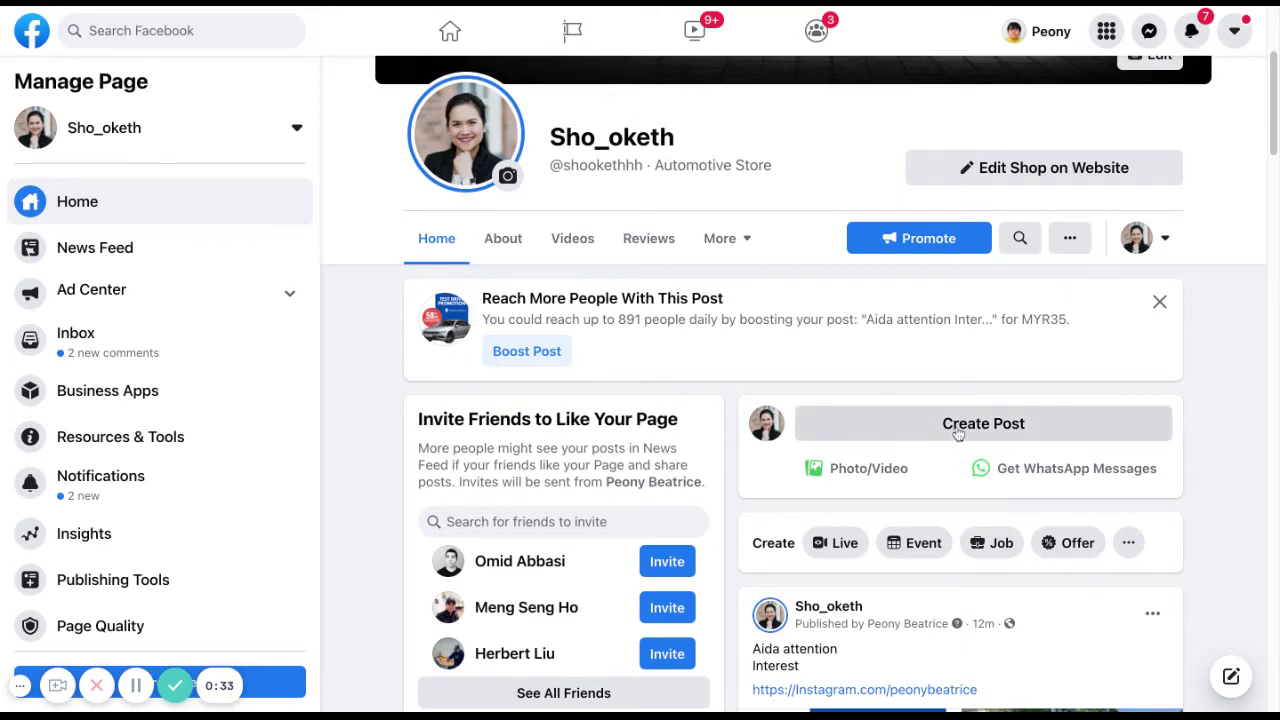
- Open a blank public post composer on the Sho_oketh Page
click(1027, 428)
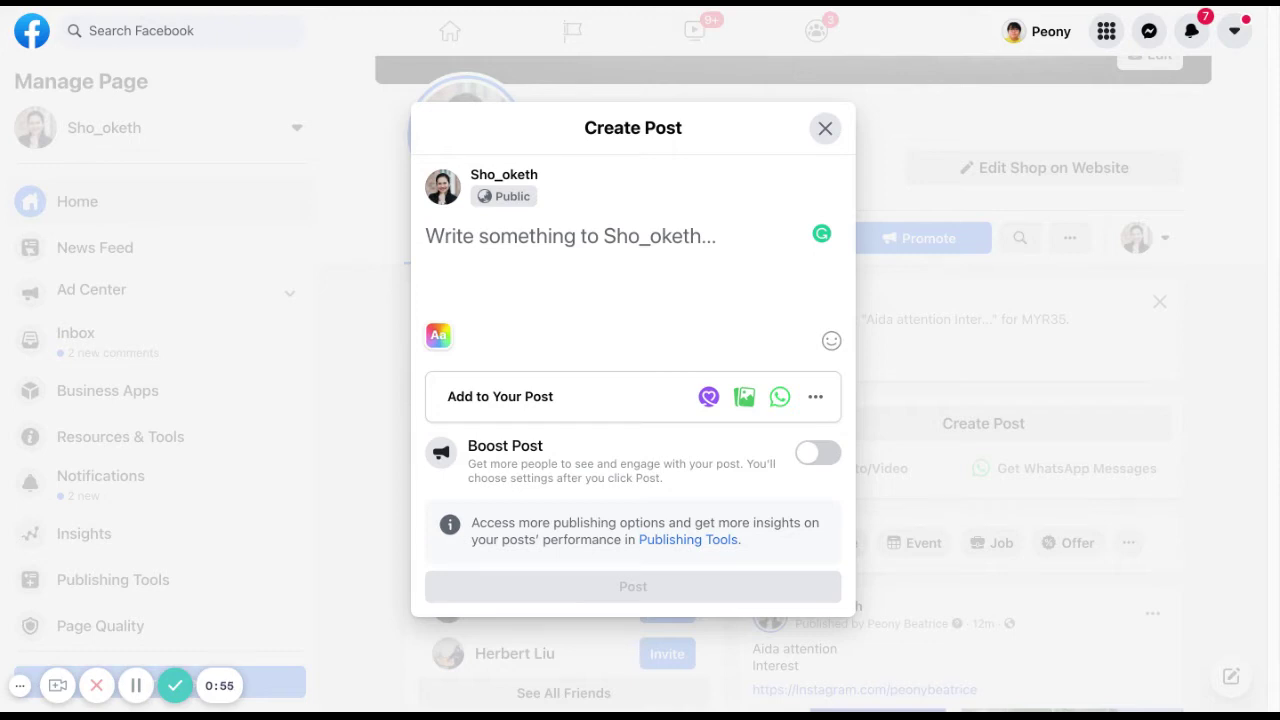
- Paste the Tiguan caption with WhatsApp link and hashtags, then remove the wa.me preview
click(600, 250)
key(ctrl+v)
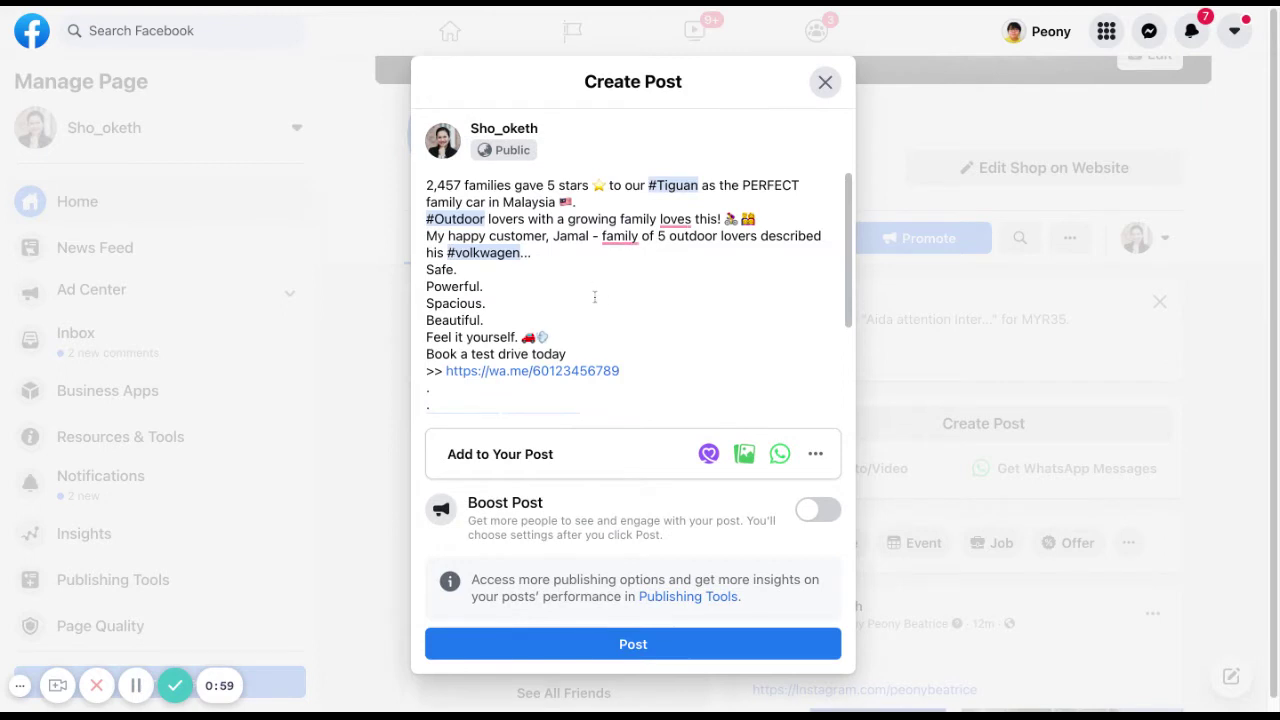
scroll(521, 205, down, 1)
scroll(612, 334, up, 1)
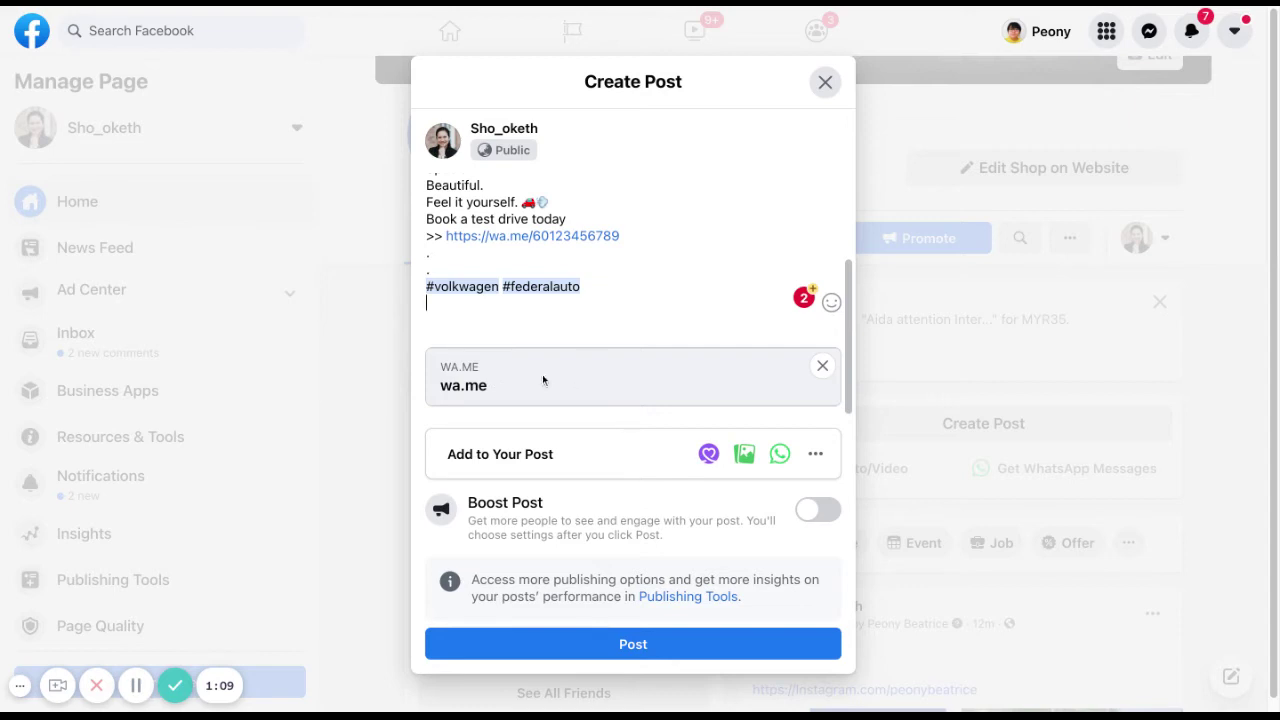
click(822, 366)
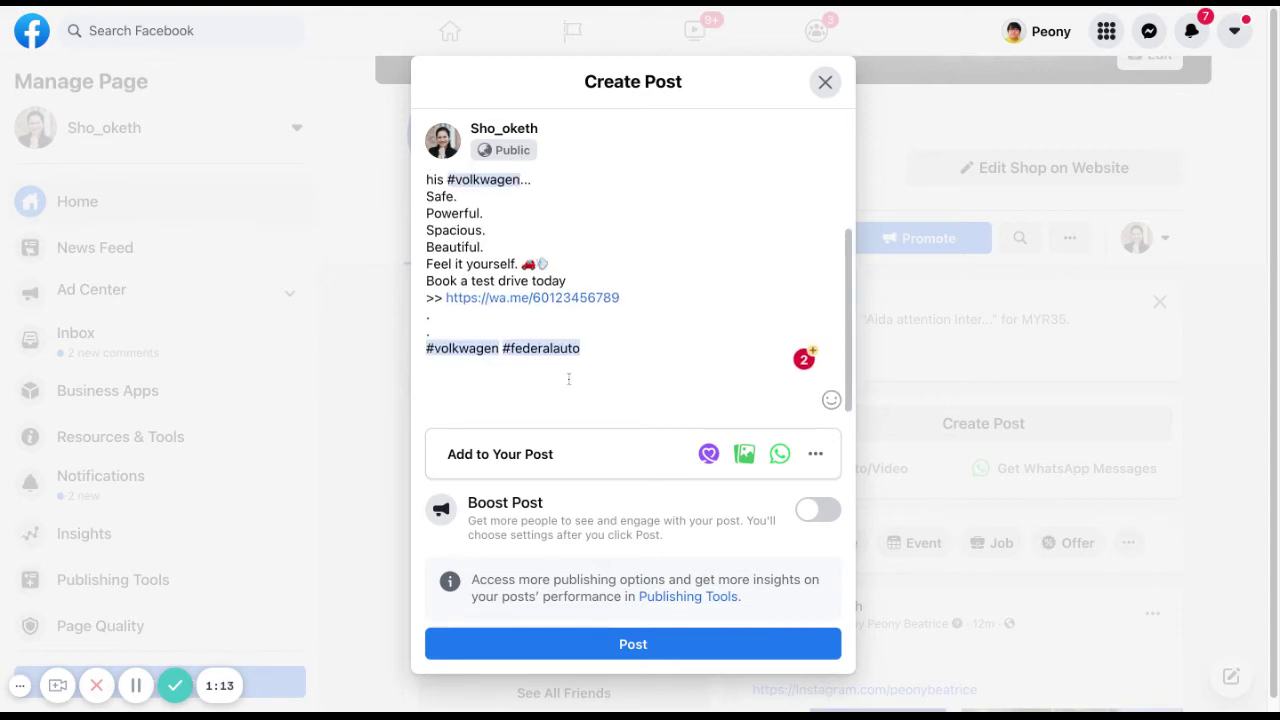
scroll(538, 380, up, 2)
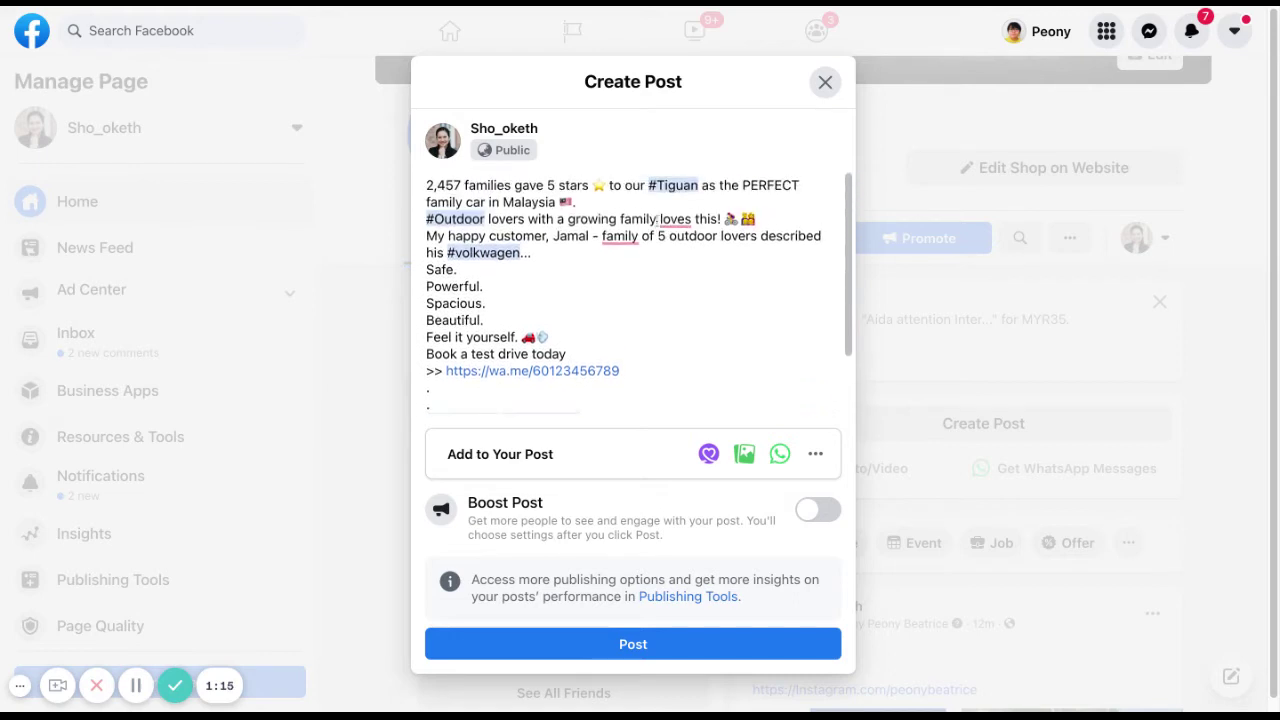
- Attach the TEST DRIVE PROMOTION image with its 50% off banner to the post
click(744, 459)
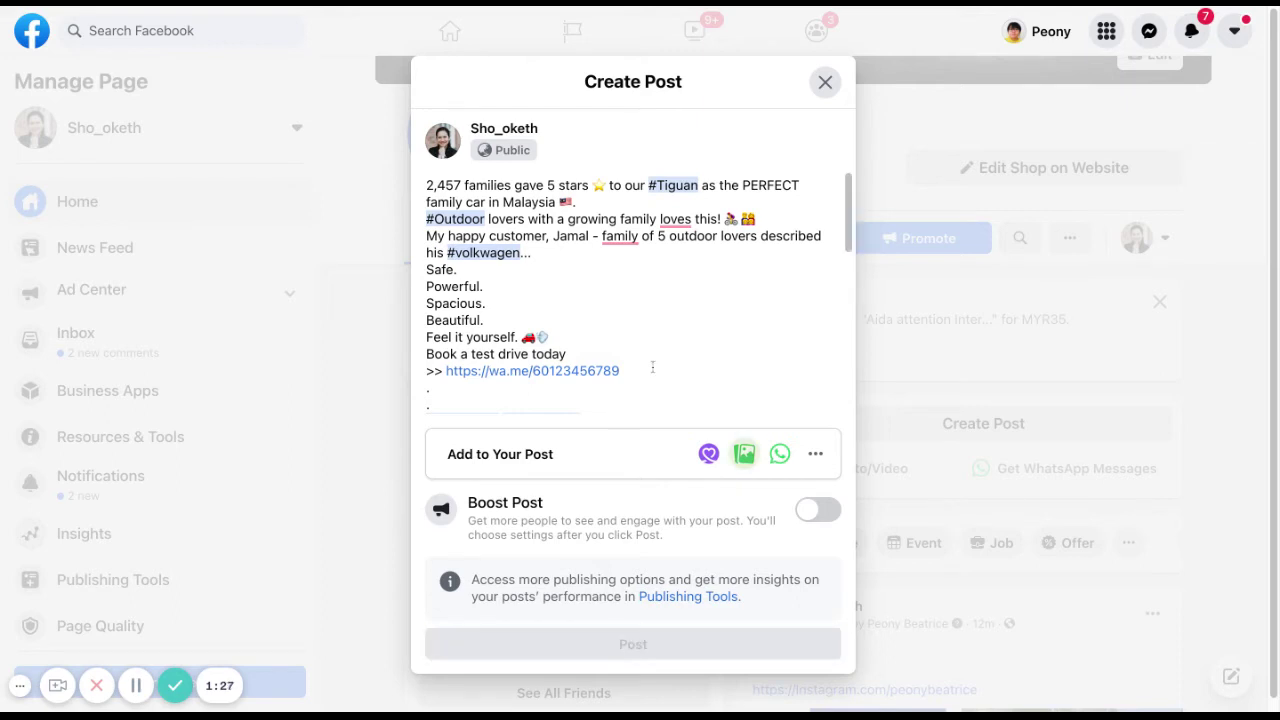
scroll(660, 360, down, 3)
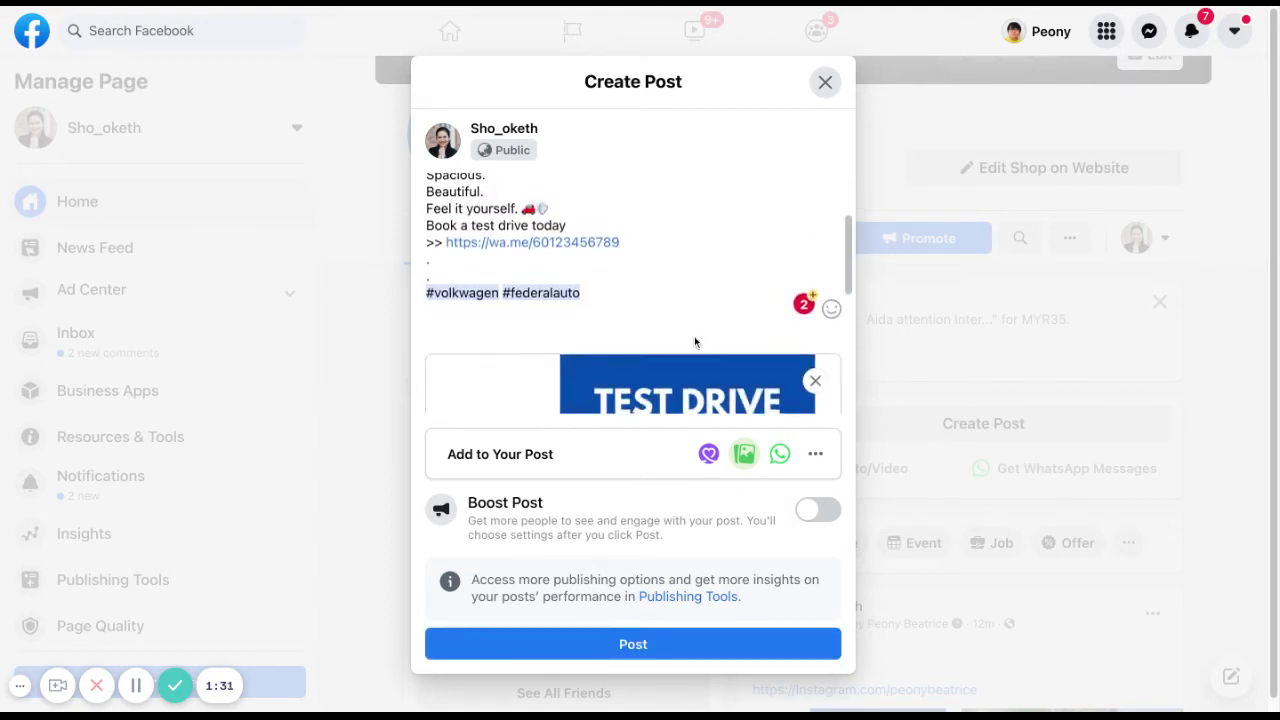
scroll(670, 370, down, 3)
scroll(669, 374, down, 2)
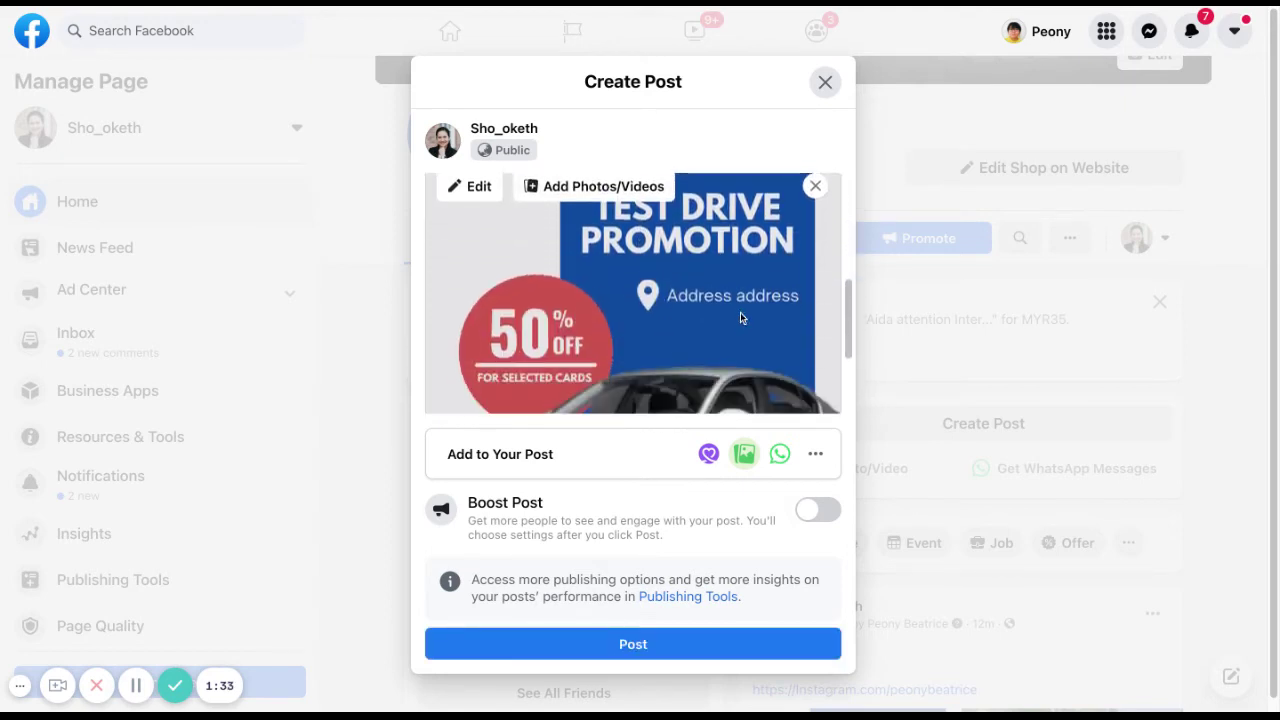
scroll(737, 313, down, 1)
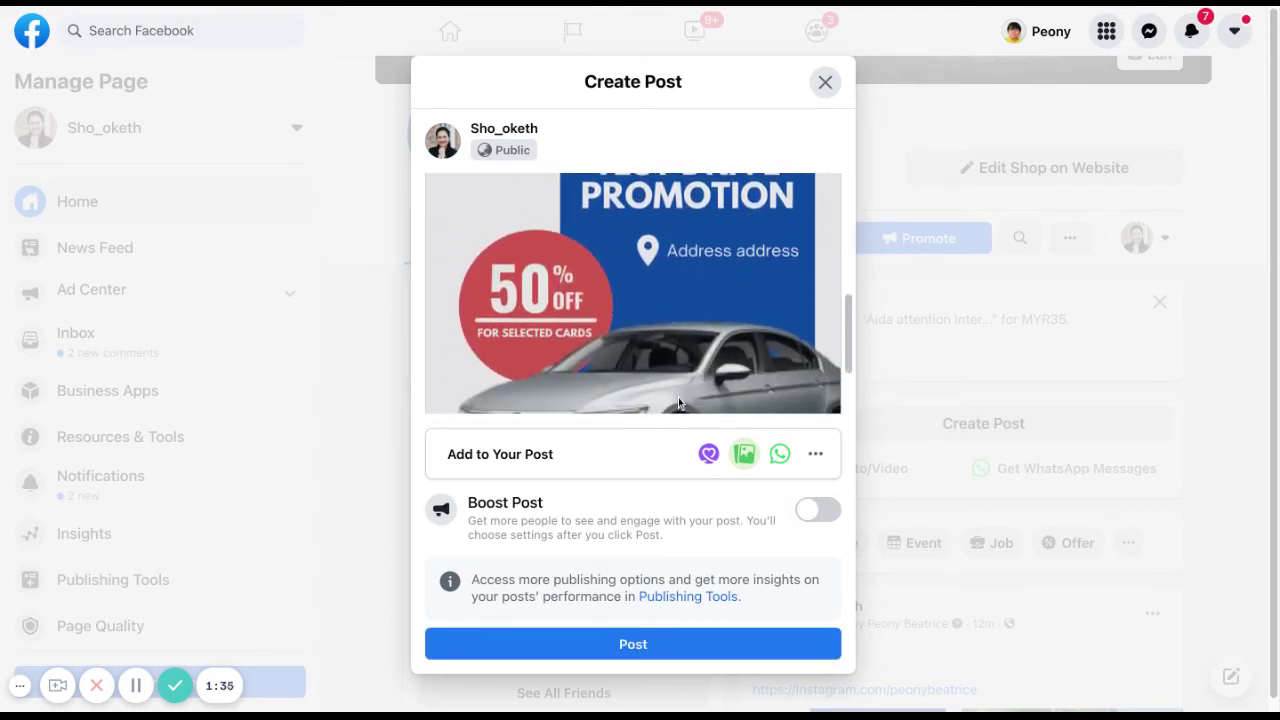
scroll(678, 390, down, 3)
scroll(663, 355, up, 1)
scroll(663, 355, up, 3)
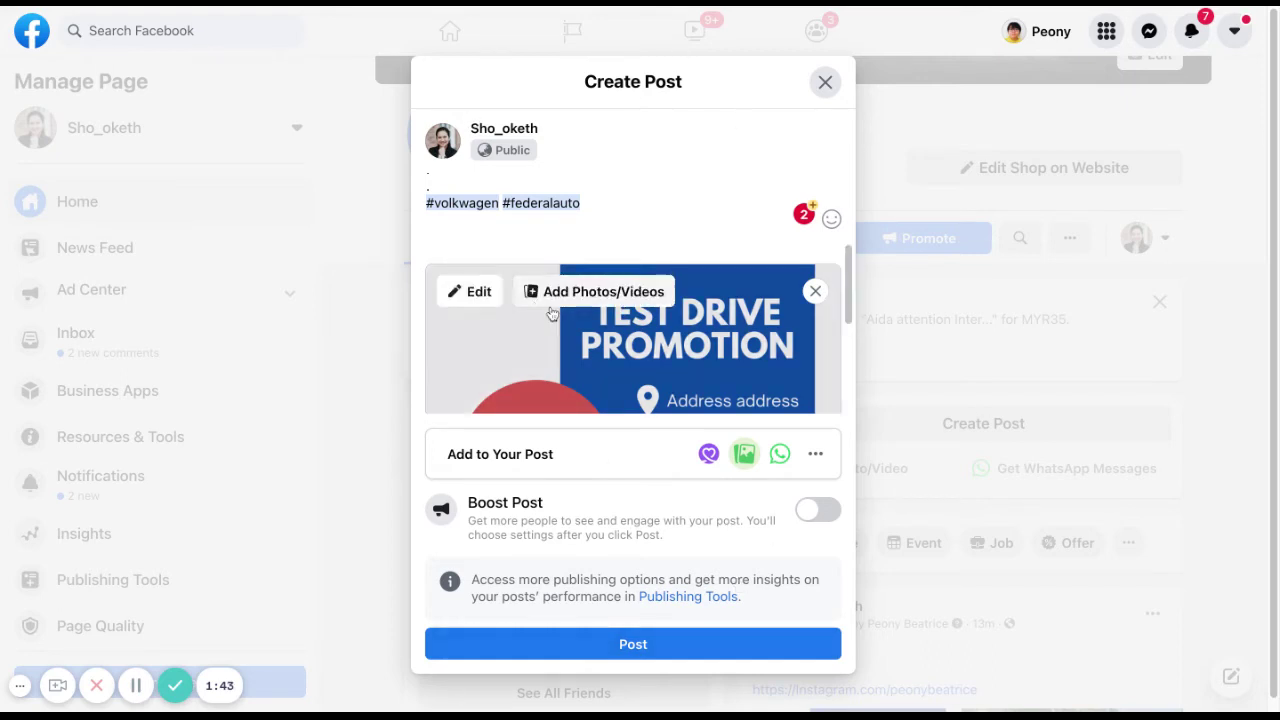
mouse_move(633, 300)
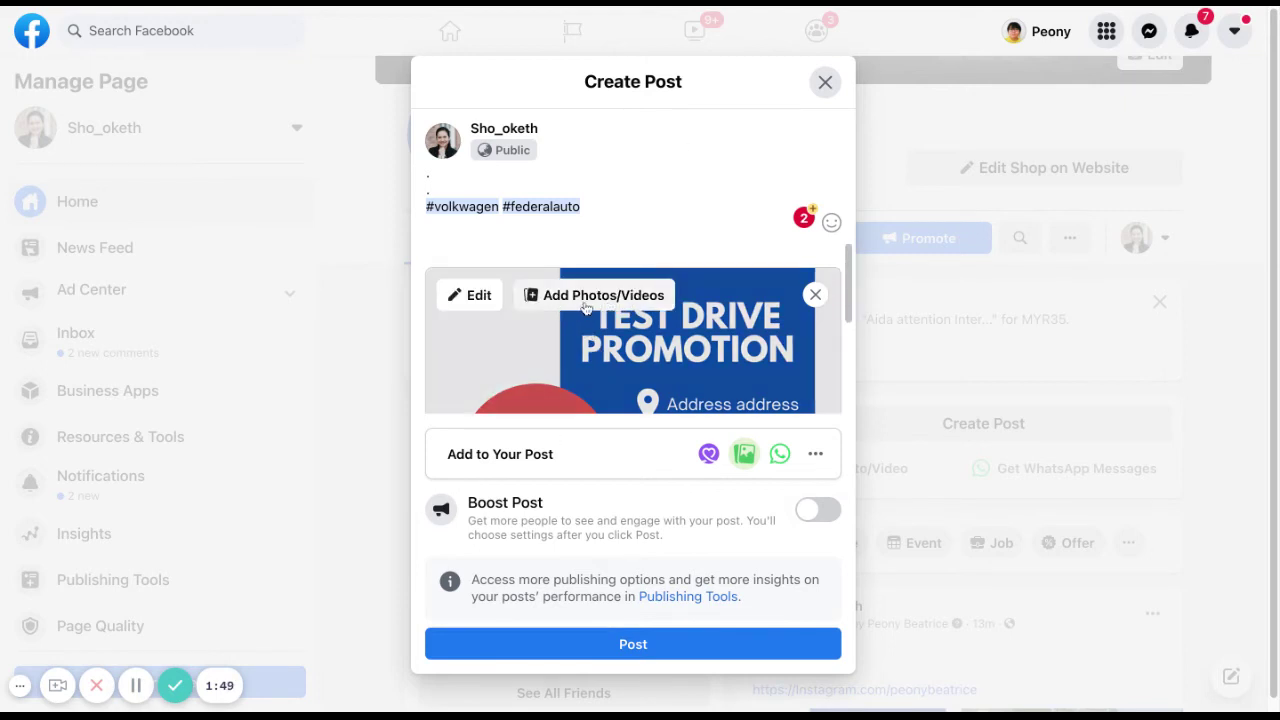
- Add the Tiguan Allspace R-Line ad as a second photo and review both images
click(584, 309)
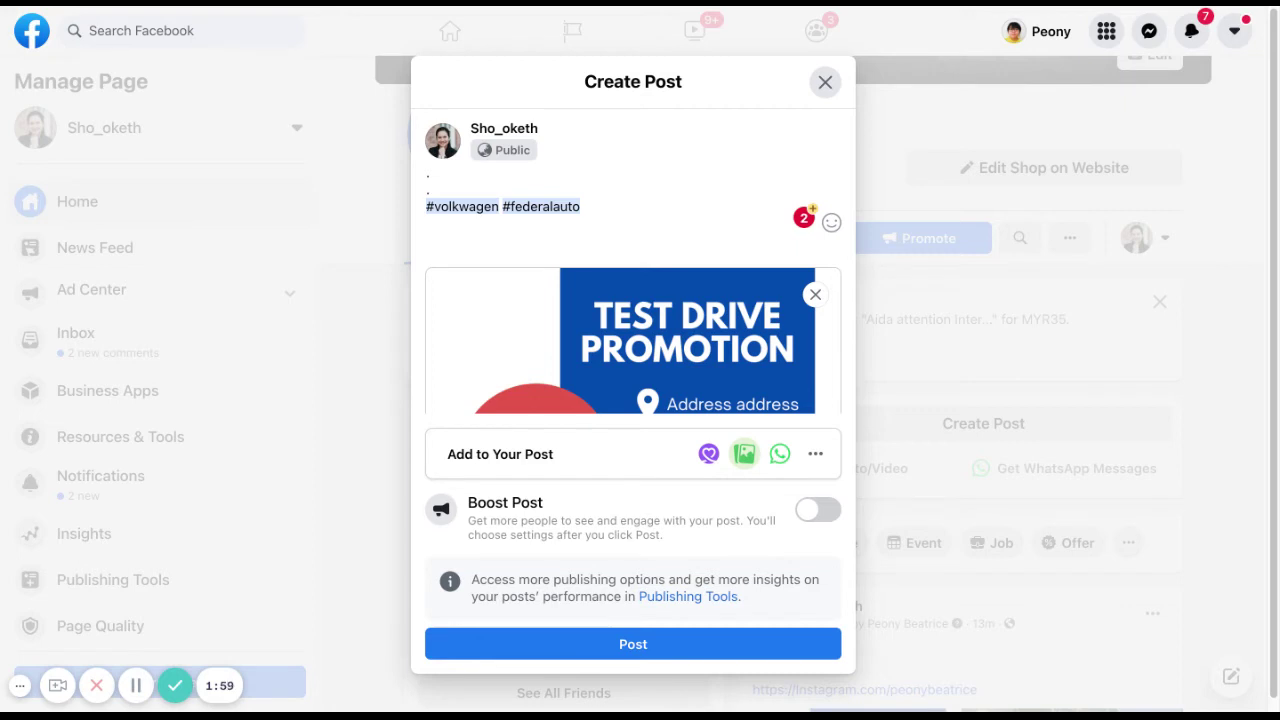
scroll(710, 320, down, 1)
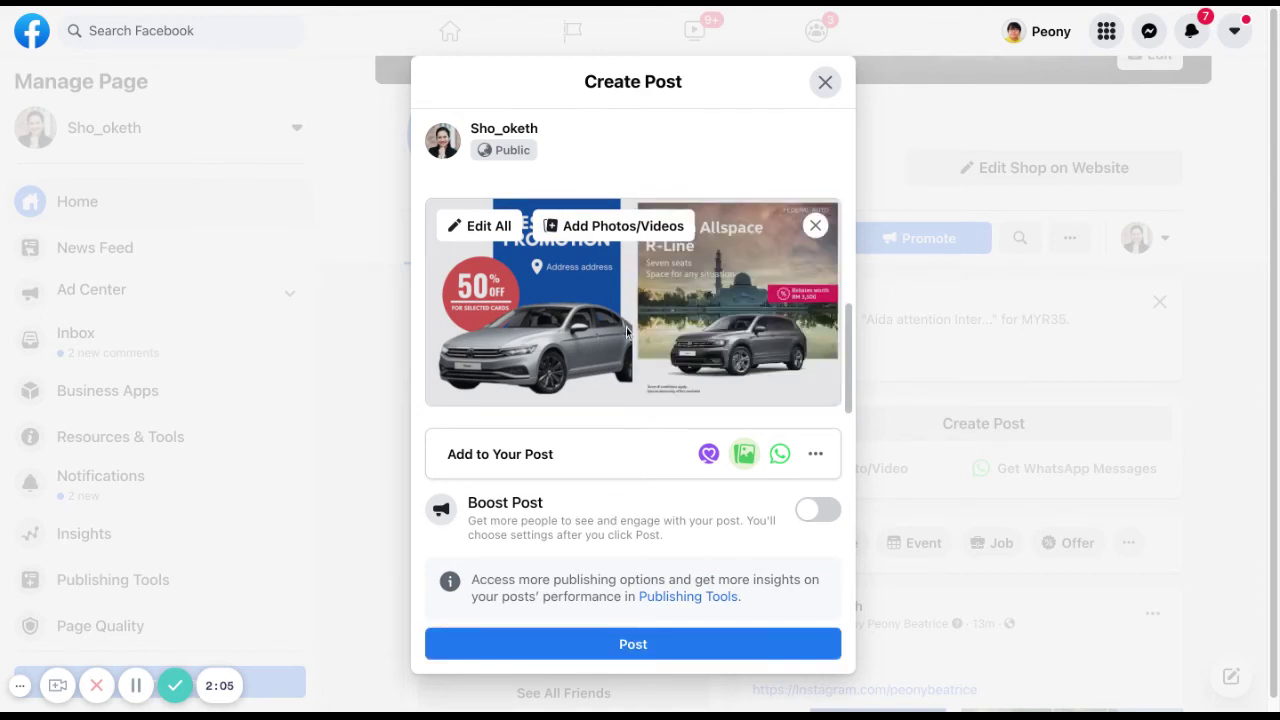
scroll(649, 314, up, 3)
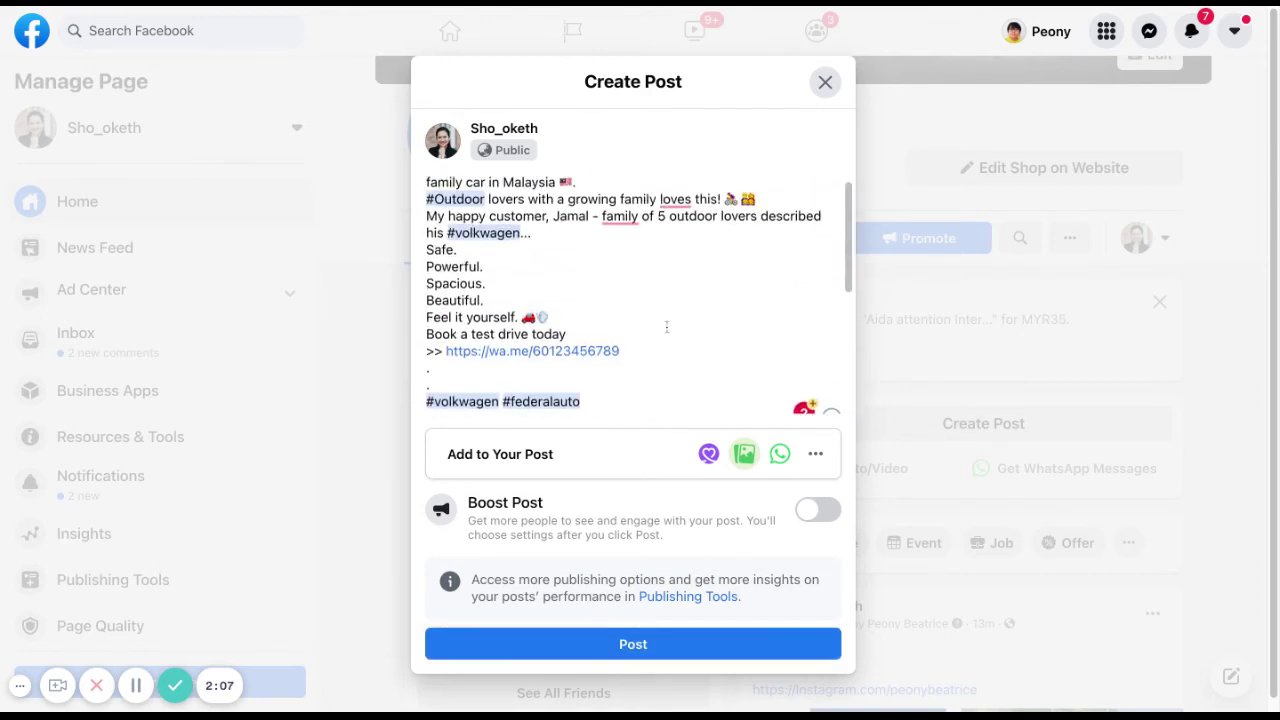
scroll(660, 320, down, 1)
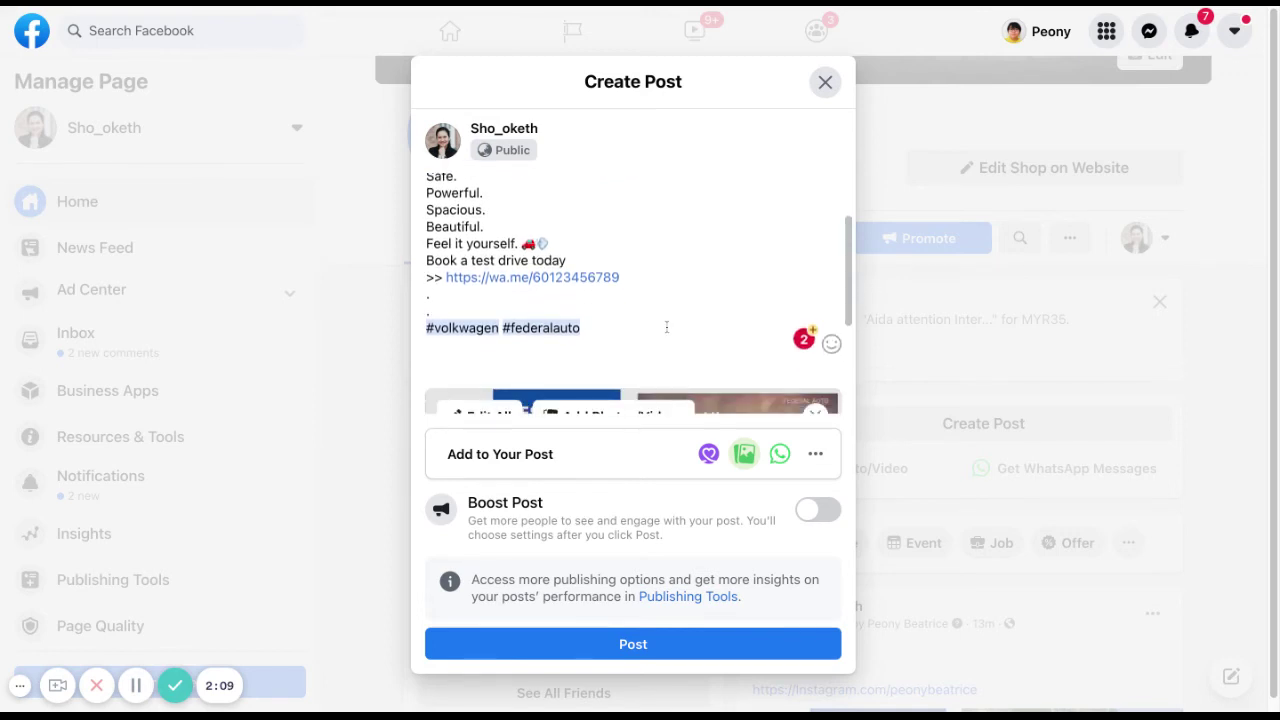
scroll(666, 326, down, 2)
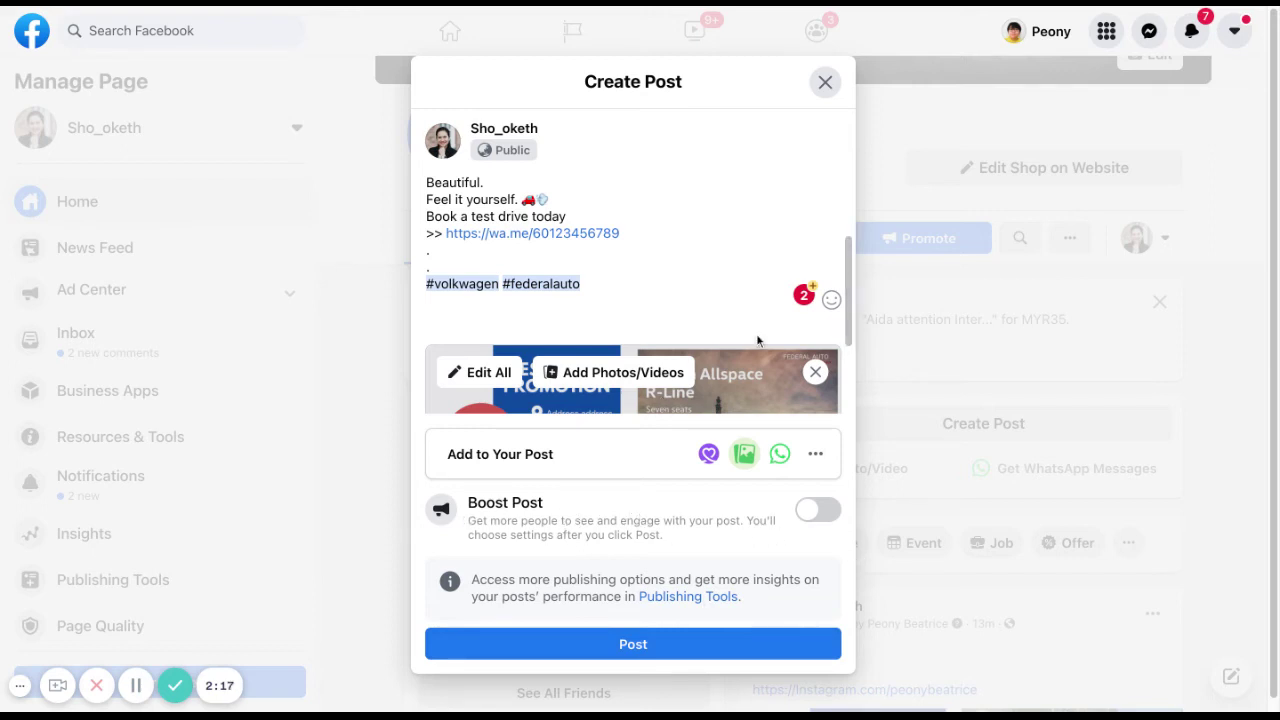
scroll(537, 396, down, 2)
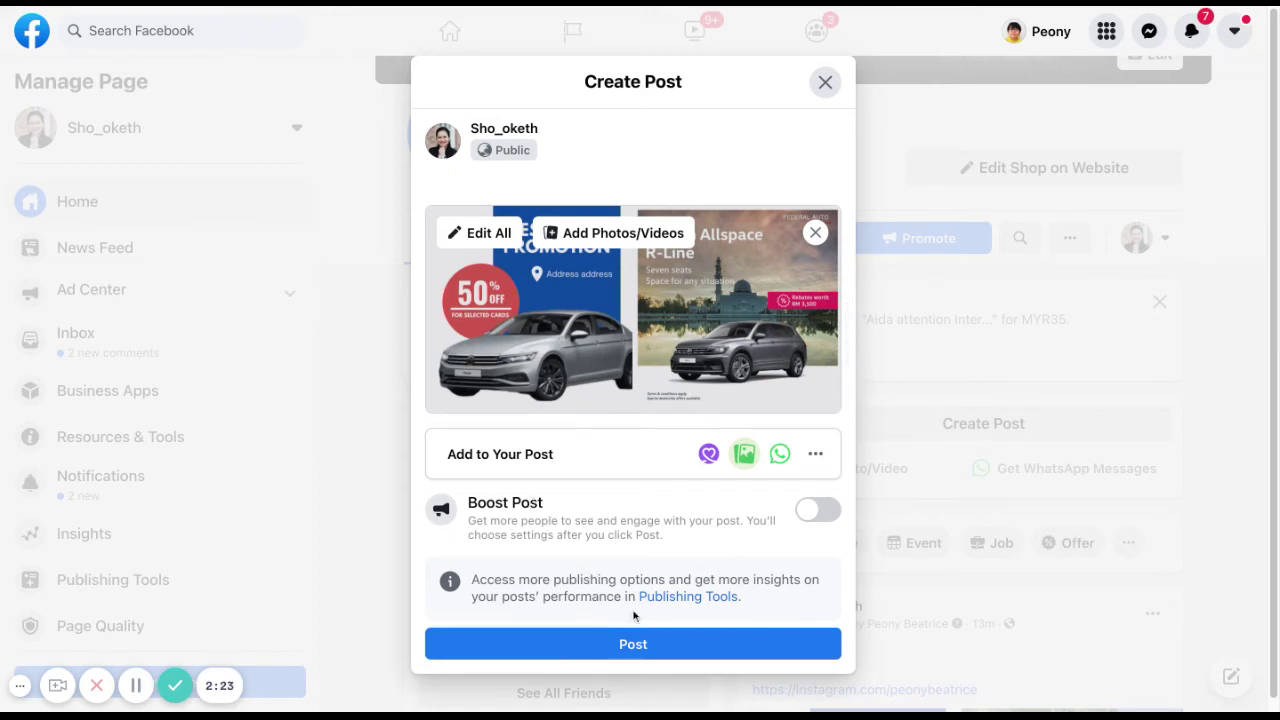
- Publish the post, choosing Not Now on the message-button offer
click(715, 650)
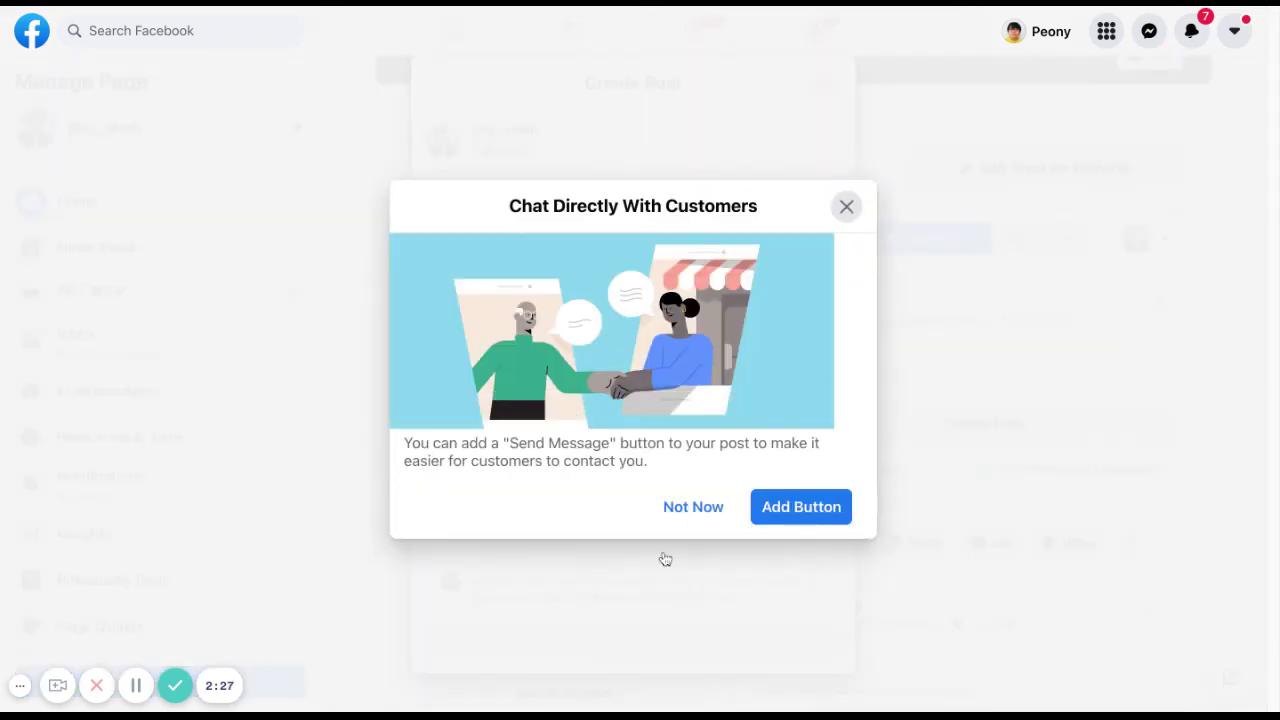
click(688, 510)
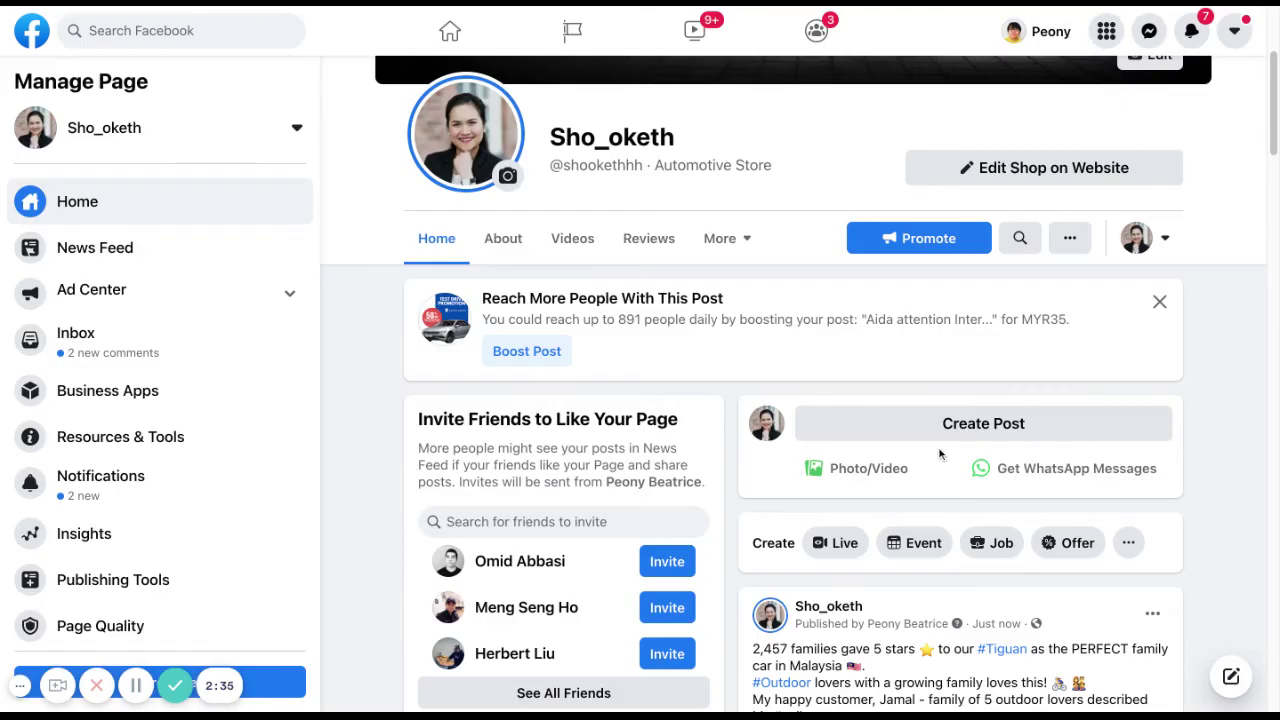
- Expand the new Tiguan post with See More and scroll through its caption and images
scroll(1150, 475, down, 2)
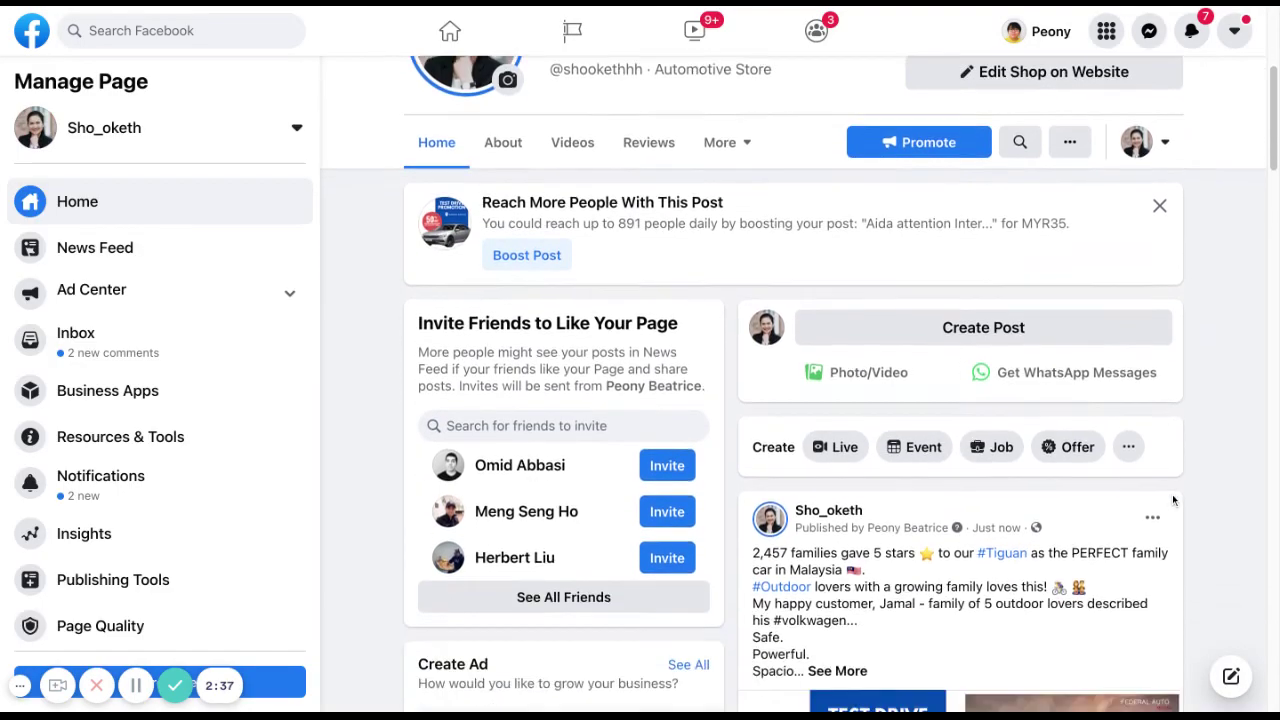
scroll(1175, 500, down, 3)
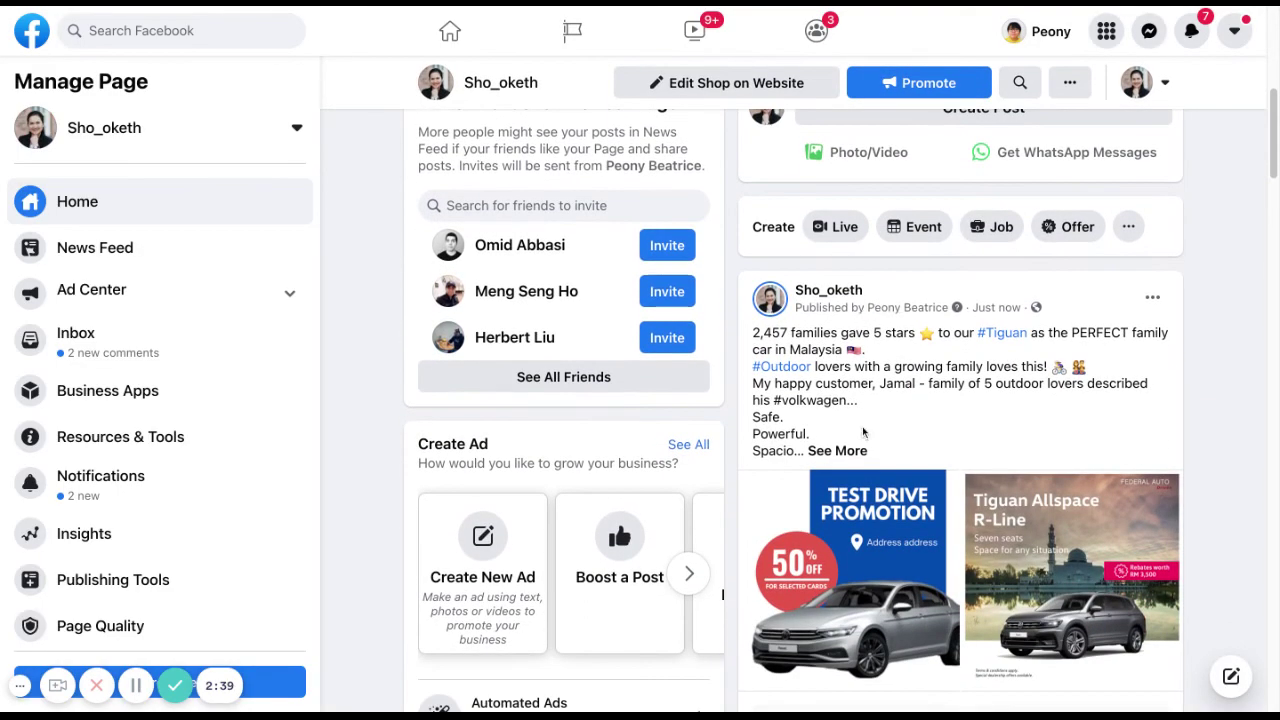
click(857, 443)
scroll(855, 450, down, 2)
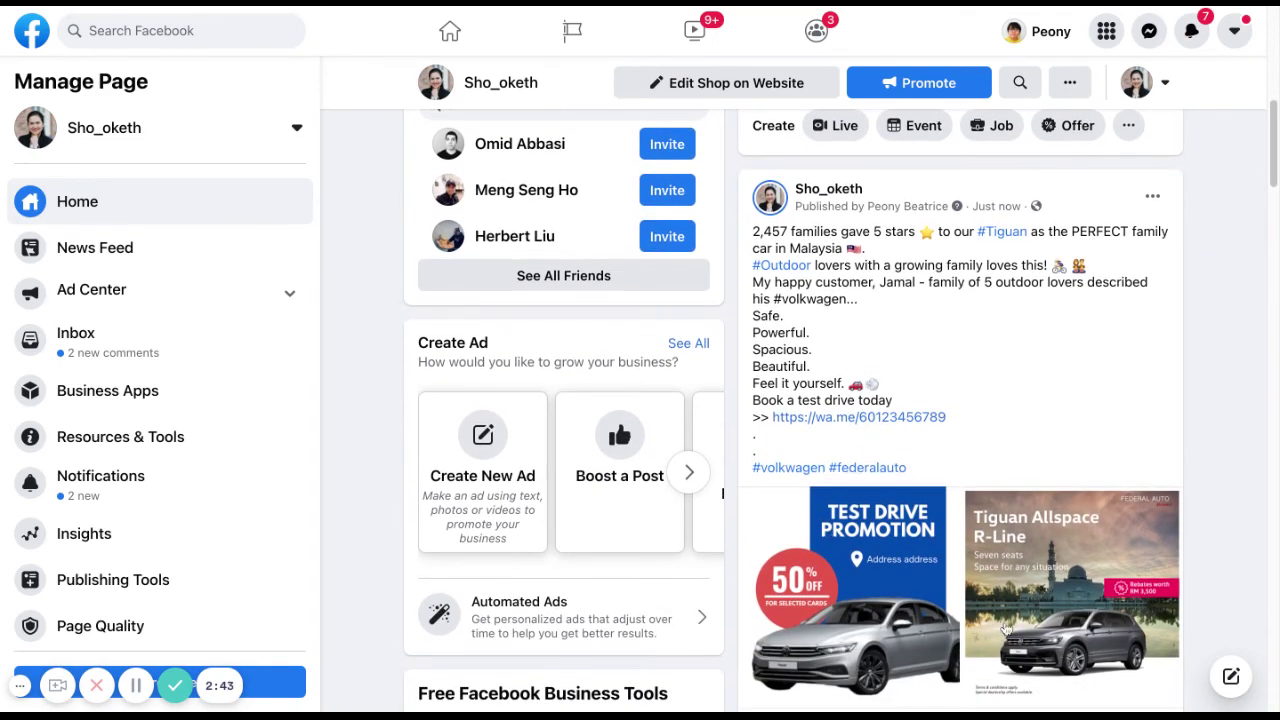
scroll(1004, 628, down, 1)
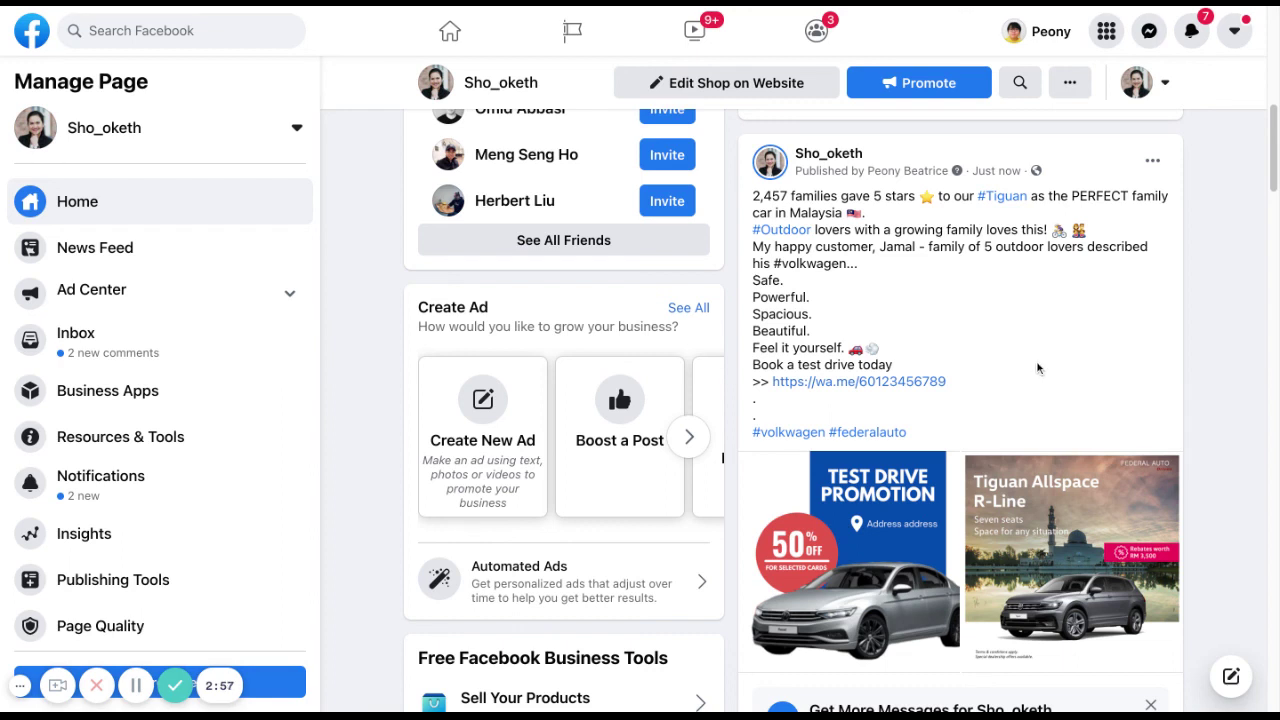
scroll(278, 693, up, 1)
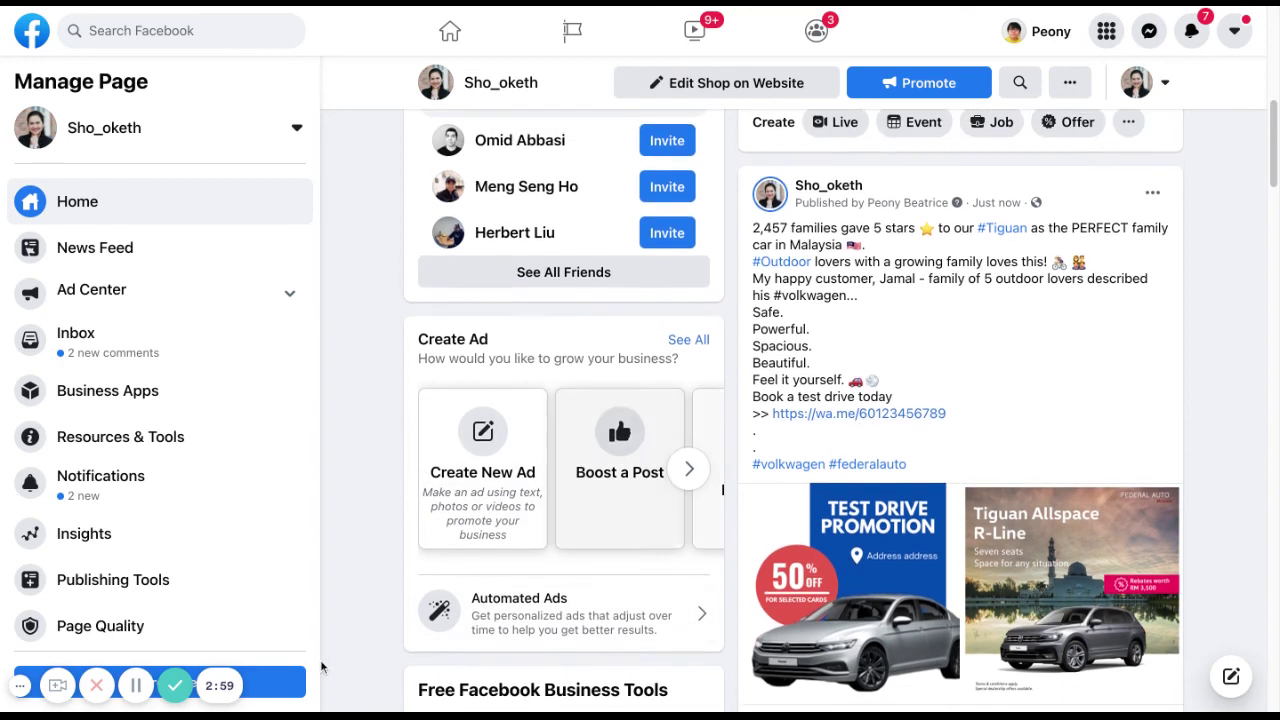